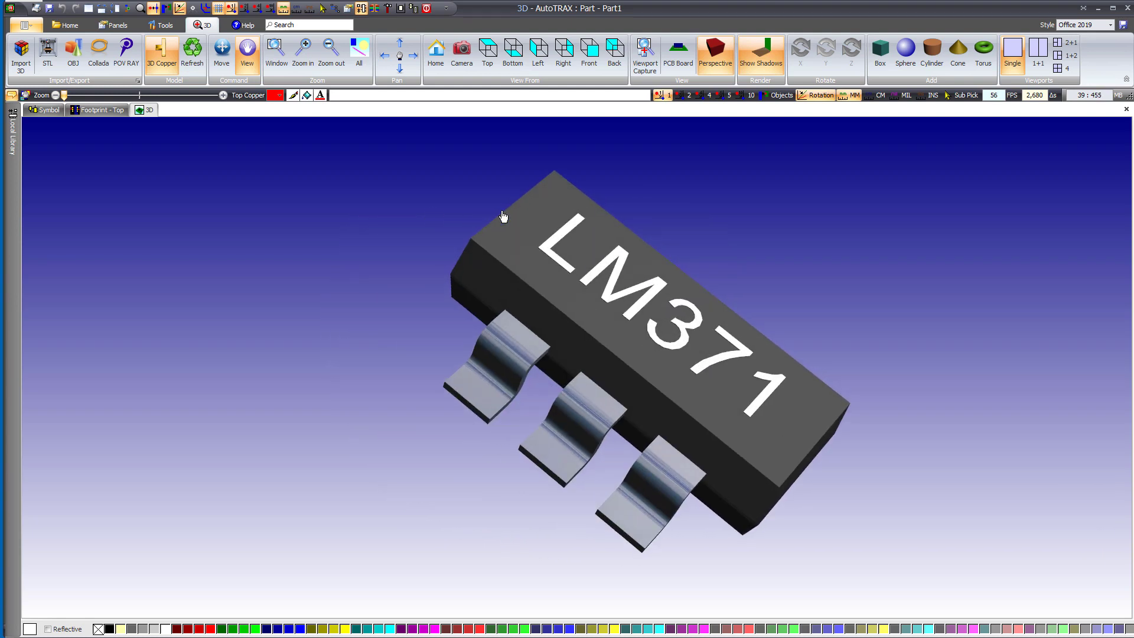
pyautogui.moveTo(501, 218); pyautogui.dragTo(393, 329)
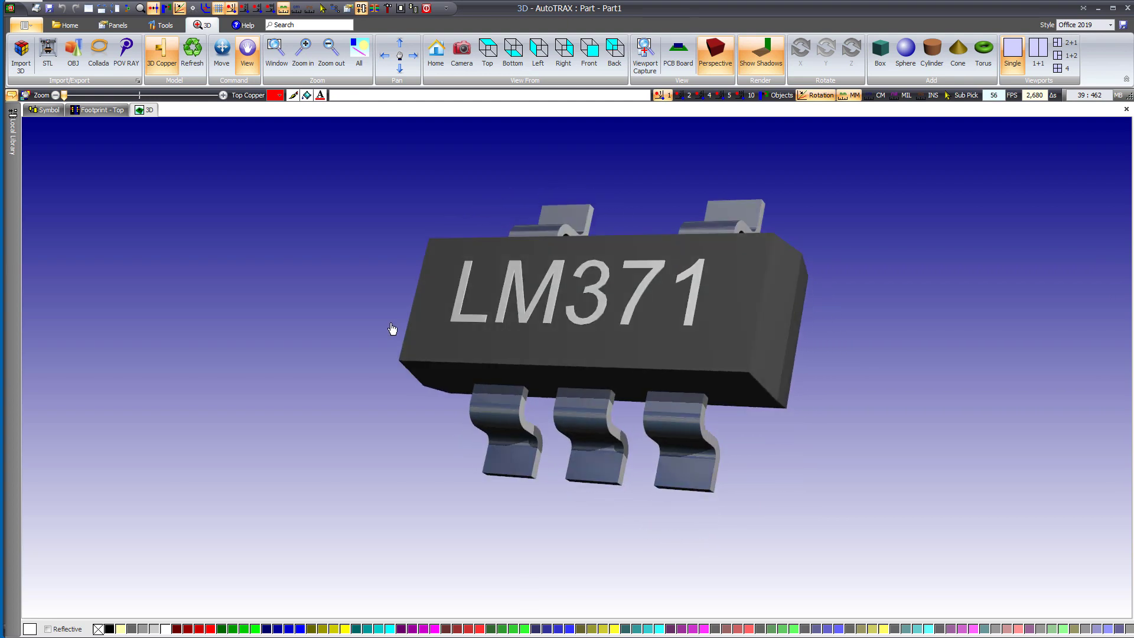
pyautogui.scroll(4, 603, 292)
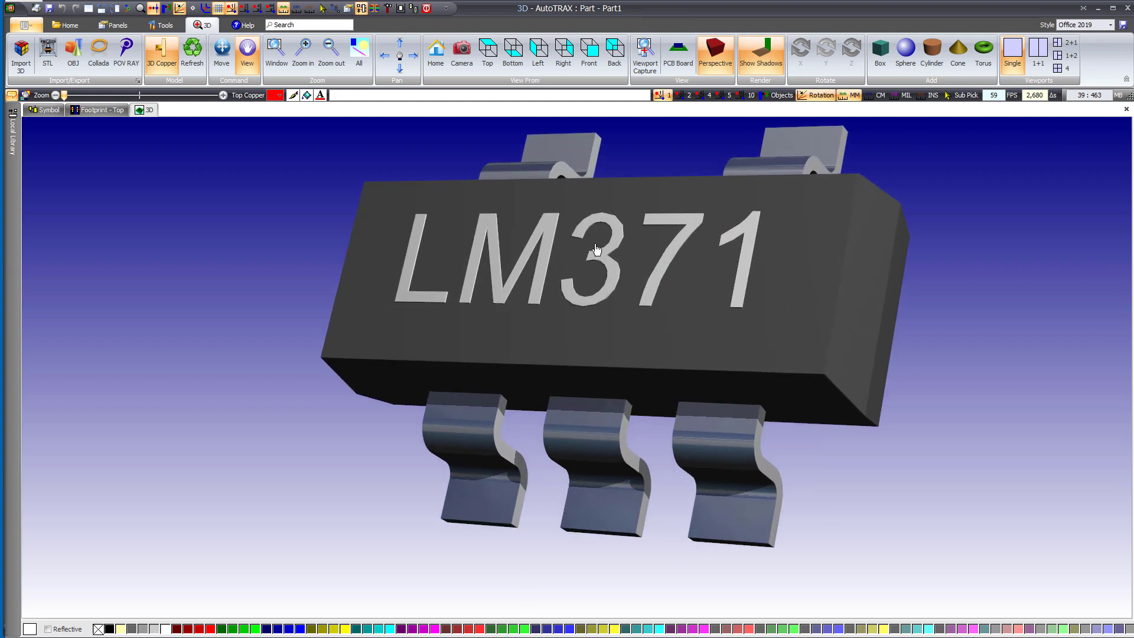
pyautogui.scroll(-5, 596, 250)
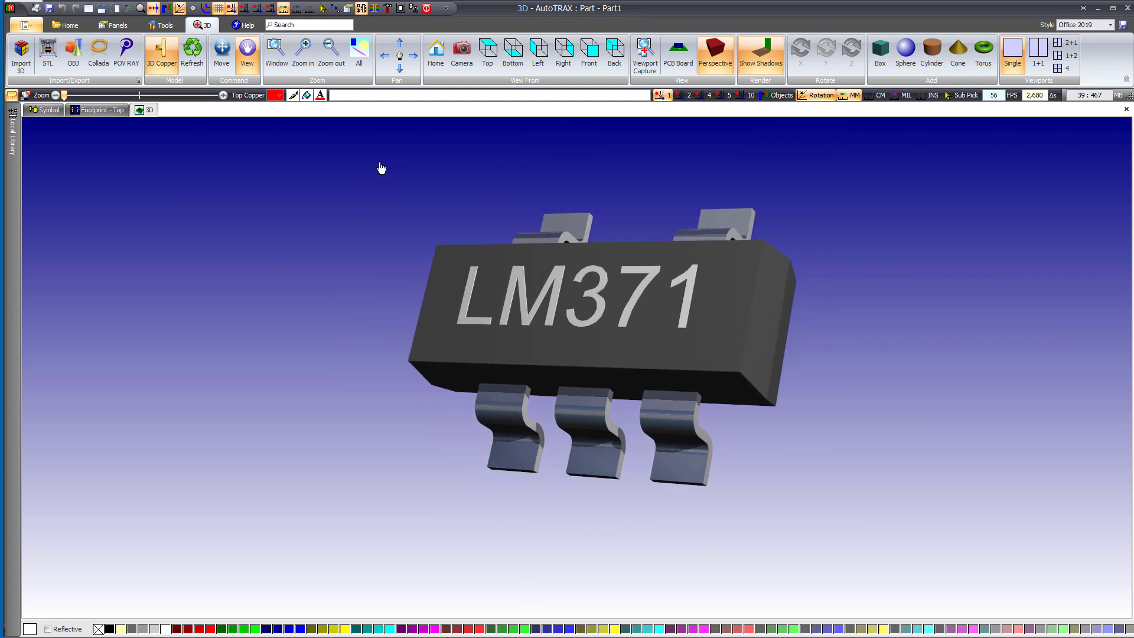
# Start a new parametric part from the schematic project
pyautogui.click(31, 27)
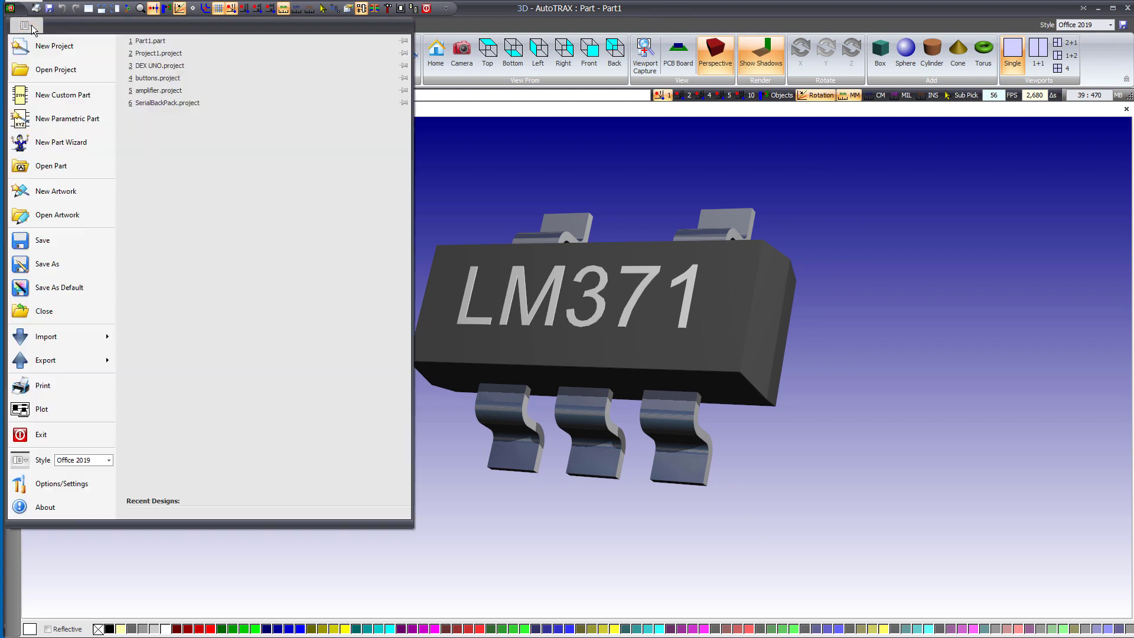
pyautogui.click(172, 54)
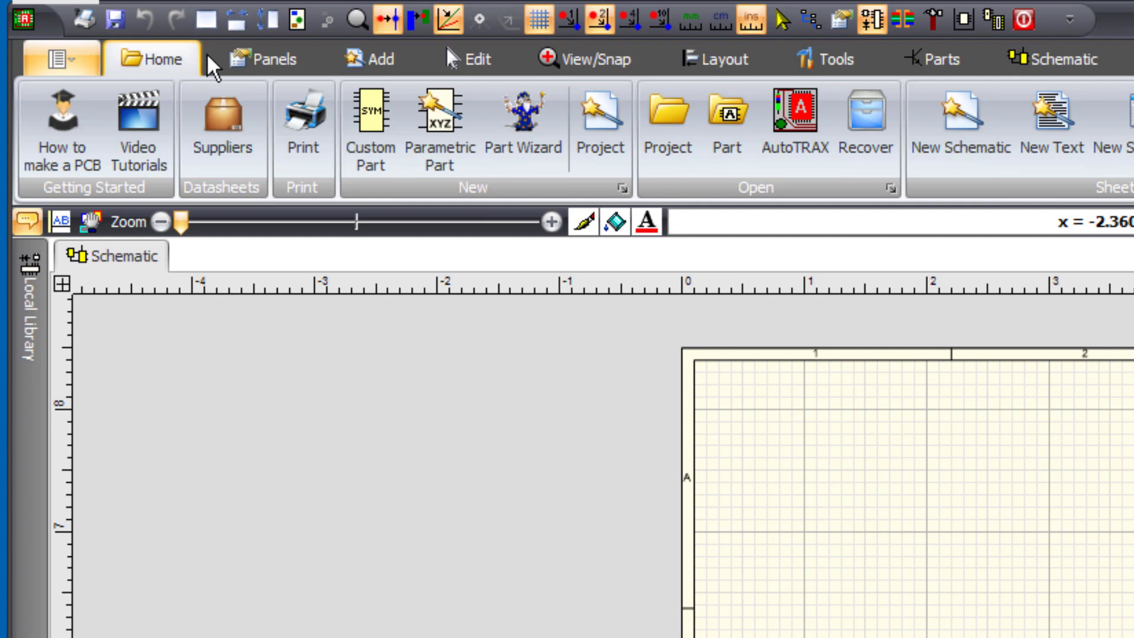
pyautogui.click(449, 126)
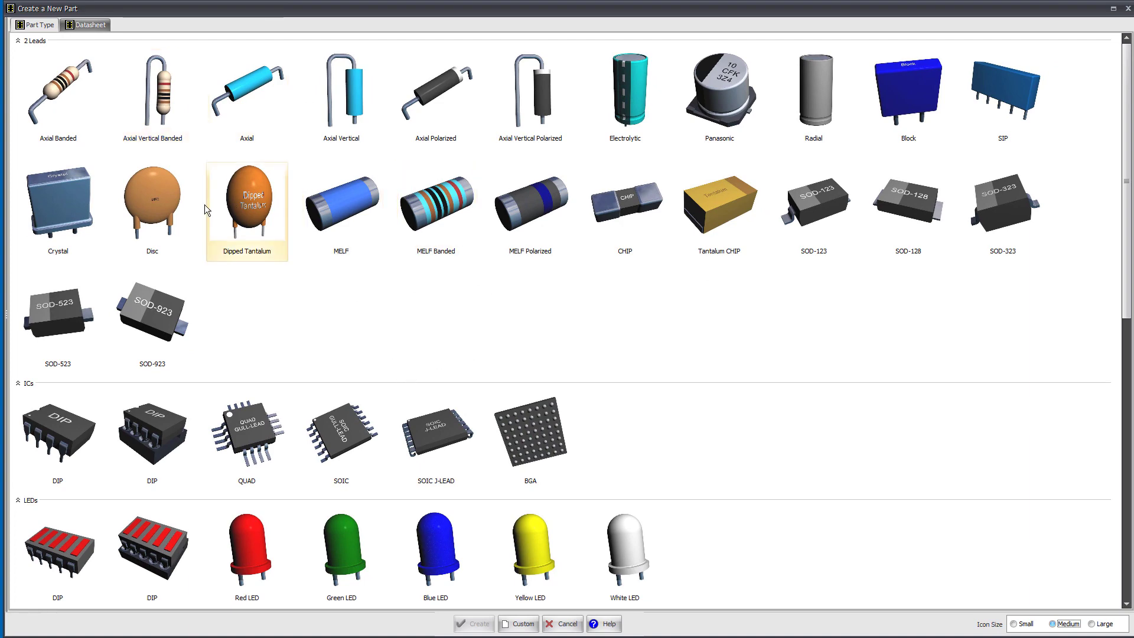
# Examine the available part types across the two-lead, IC, LED, miscellaneous, socket, switch and transistor categories
pyautogui.scroll(-8, 239, 305)
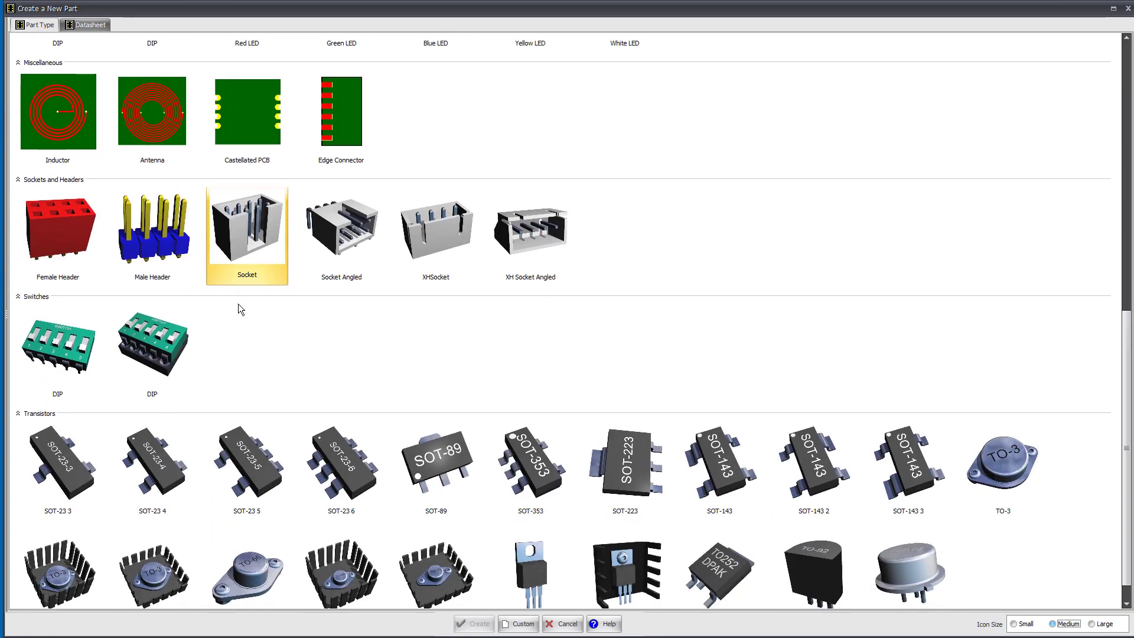
pyautogui.scroll(6, 238, 304)
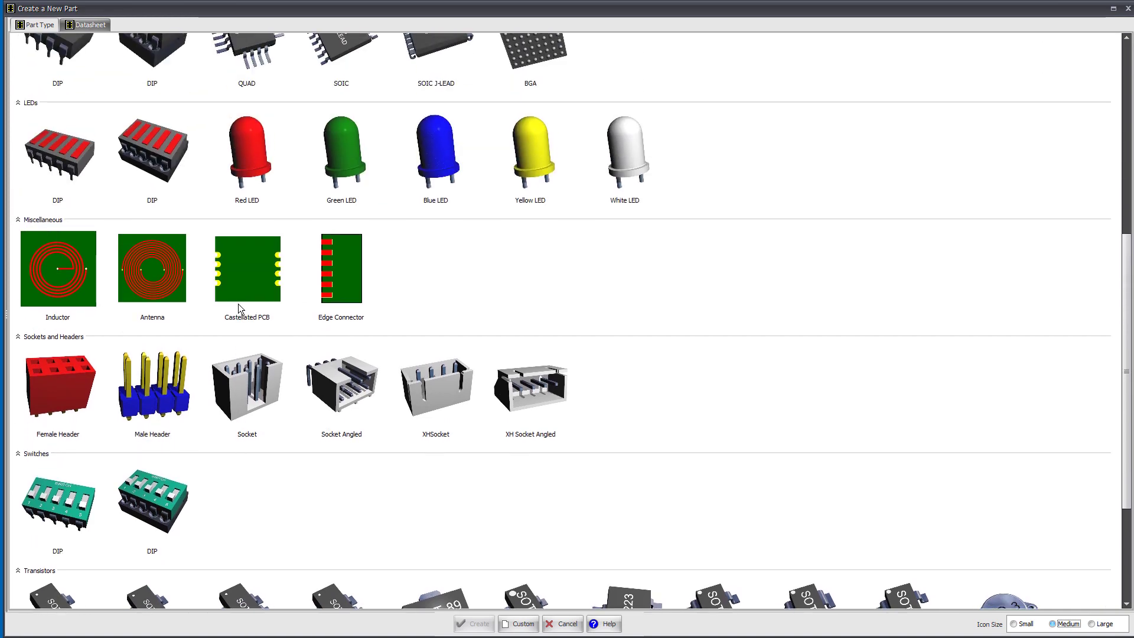
pyautogui.scroll(2, 239, 304)
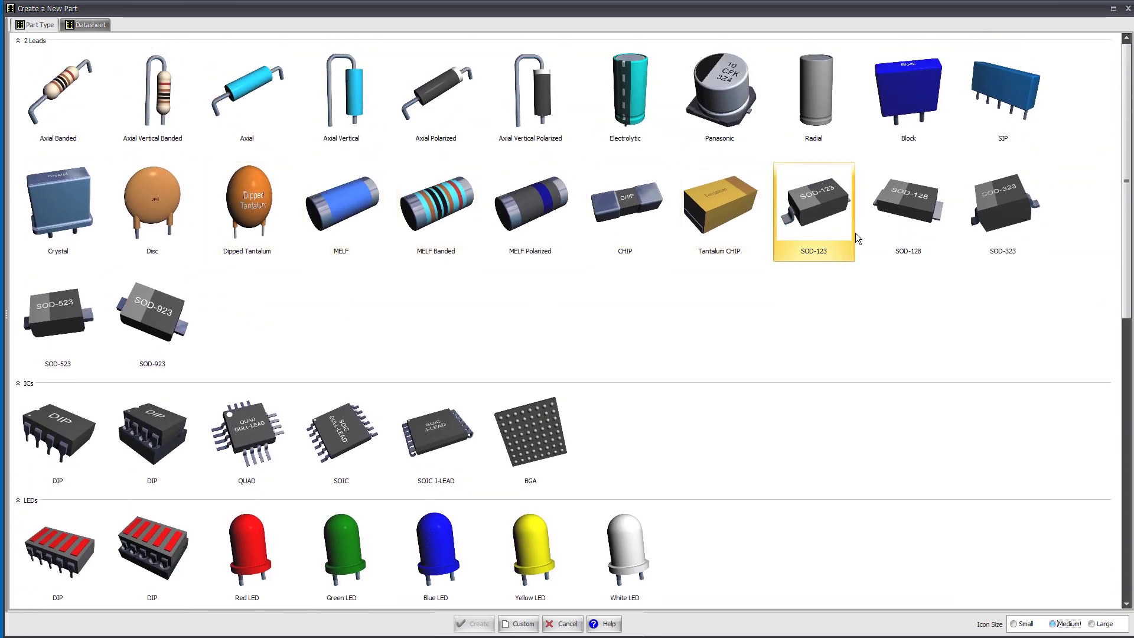
pyautogui.scroll(-6, 387, 499)
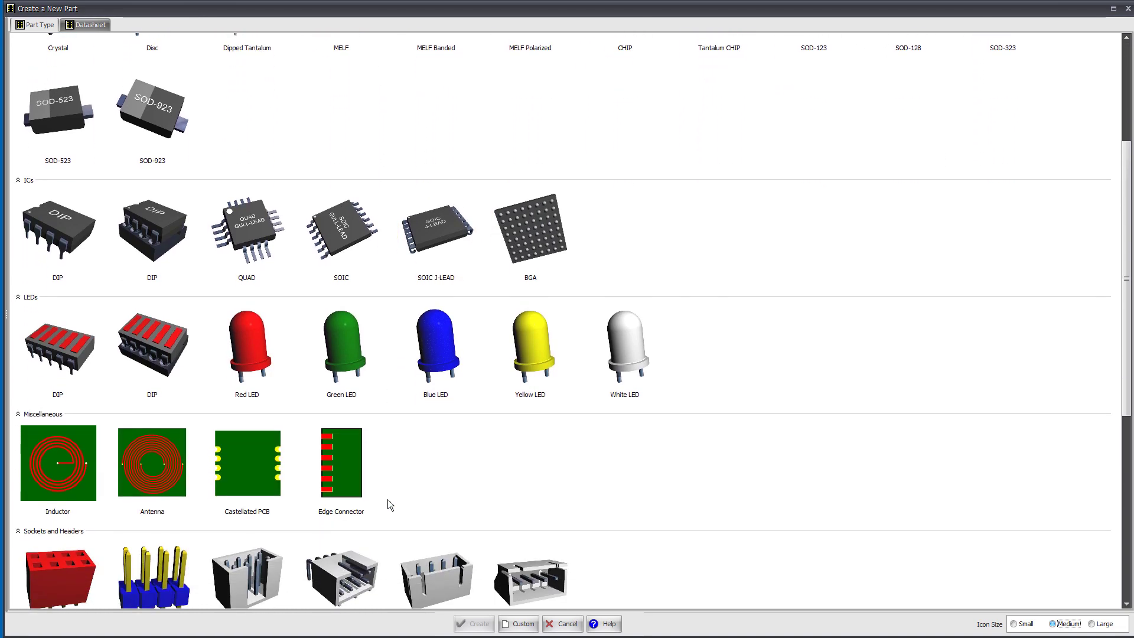
pyautogui.scroll(-2, 388, 498)
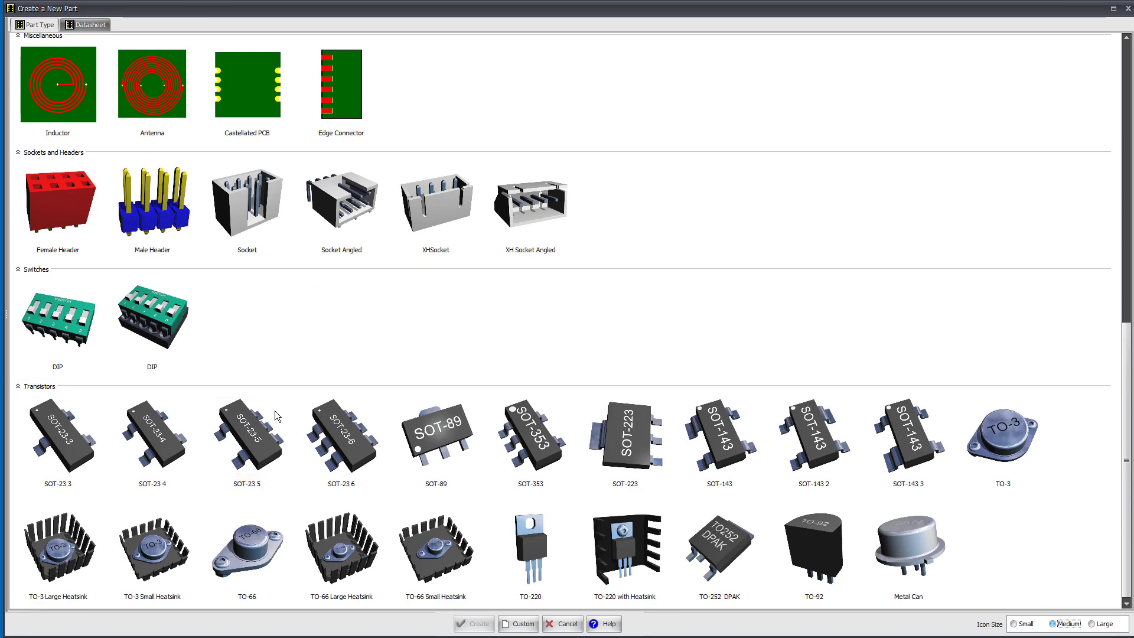
pyautogui.scroll(8, 376, 295)
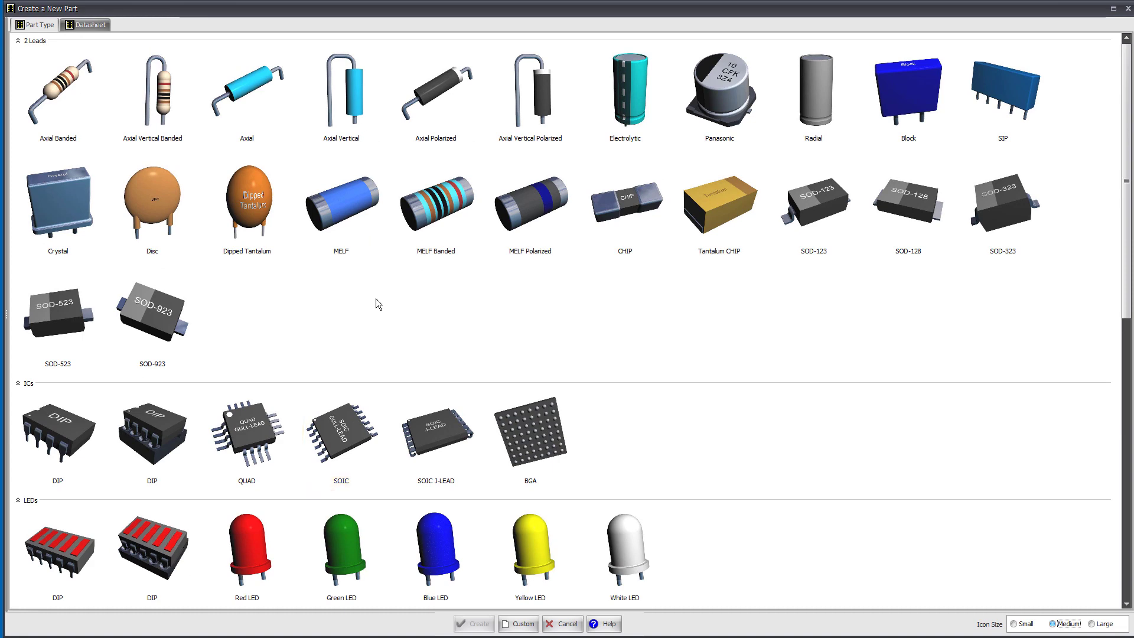
pyautogui.scroll(-7, 375, 300)
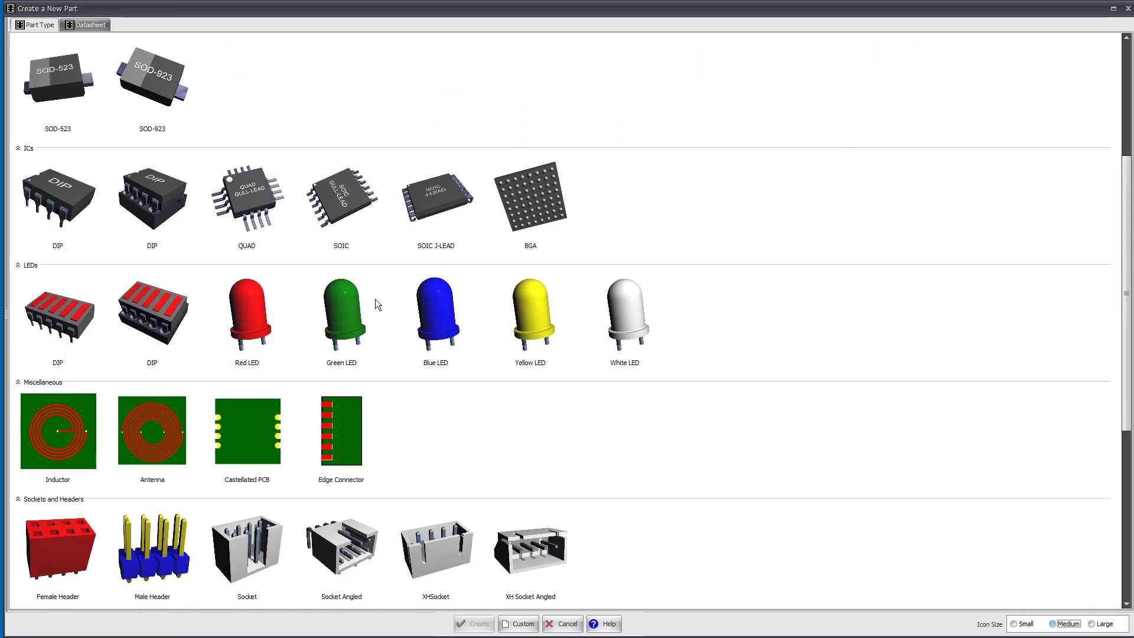
pyautogui.scroll(-1, 374, 299)
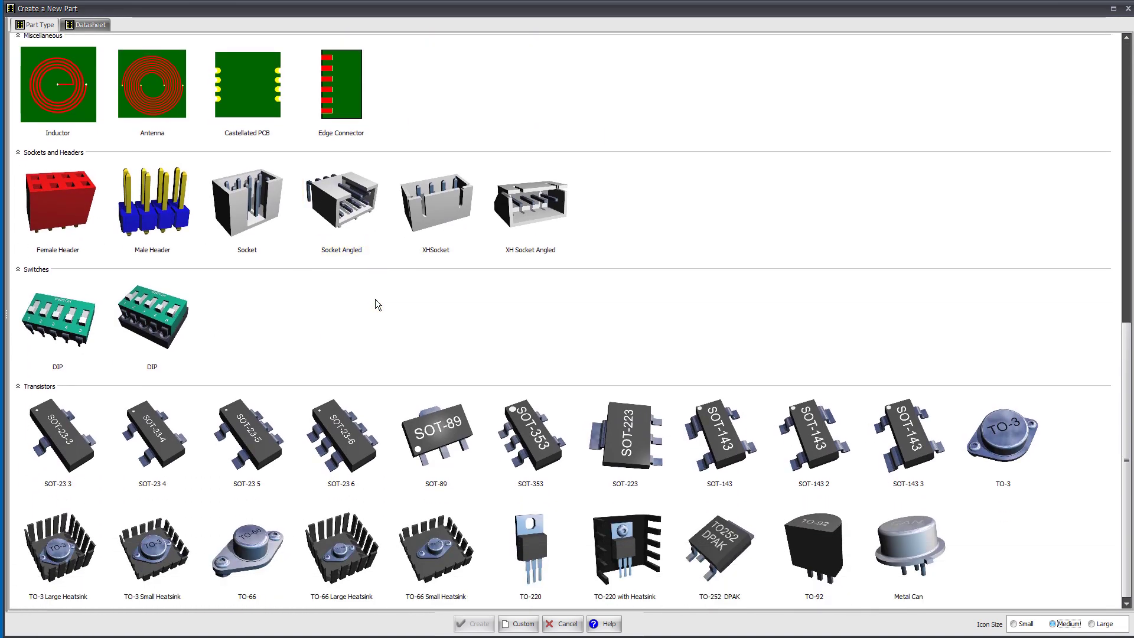
pyautogui.scroll(8, 374, 299)
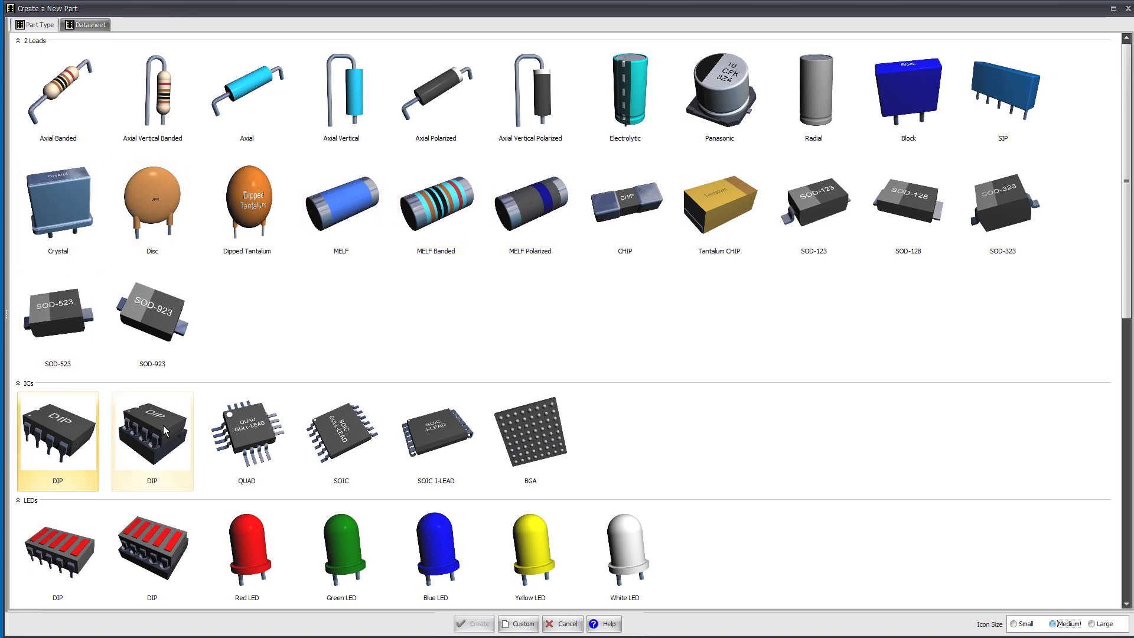
pyautogui.scroll(-3, 796, 455)
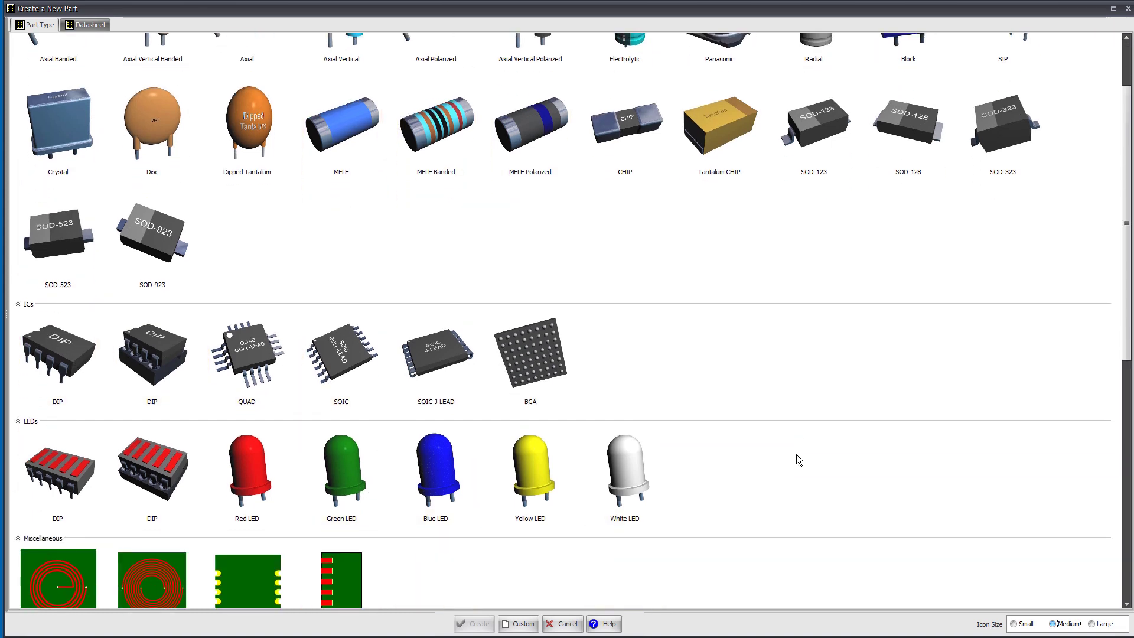
pyautogui.scroll(3, 715, 437)
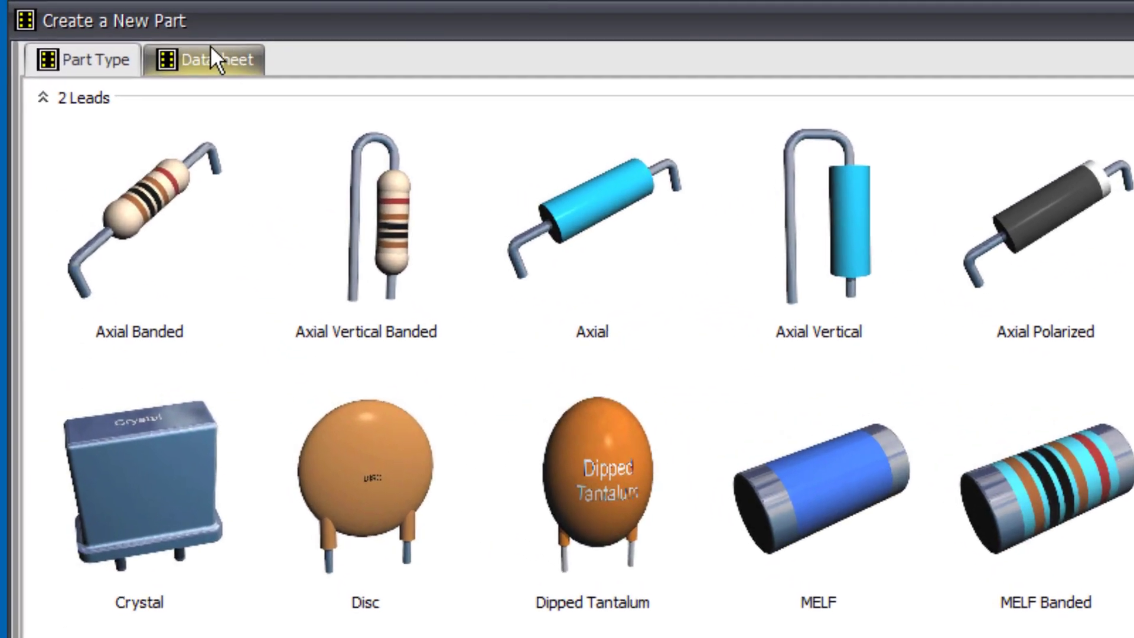
# Embed C:\DataSheets\LM321.PDF as the new part's datasheet under the name Data Sheet
pyautogui.click(91, 25)
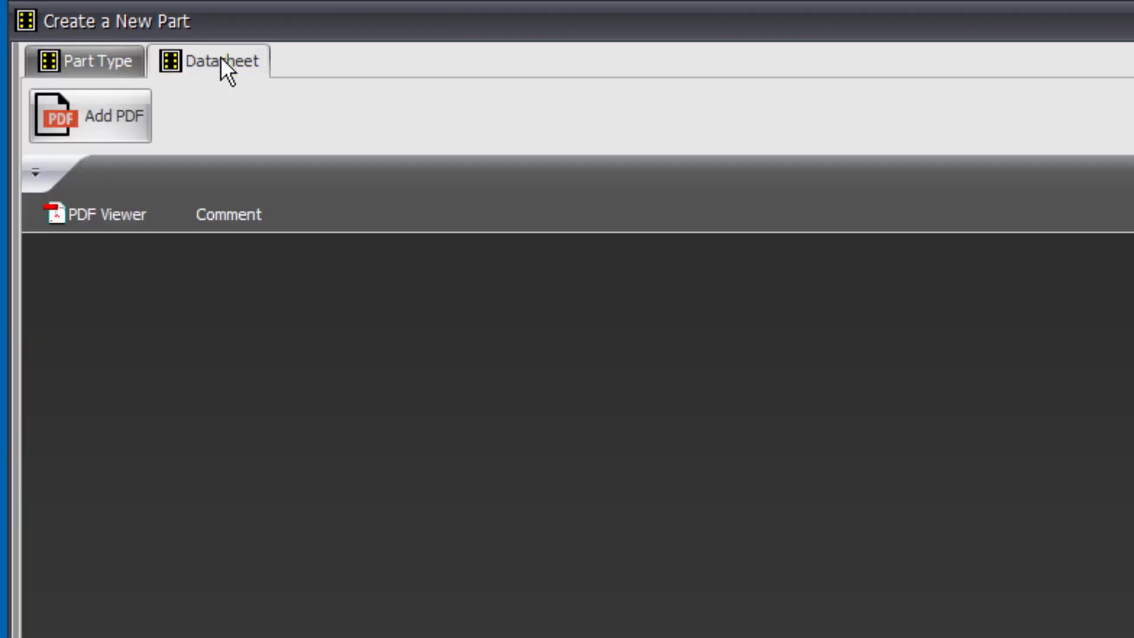
pyautogui.click(120, 118)
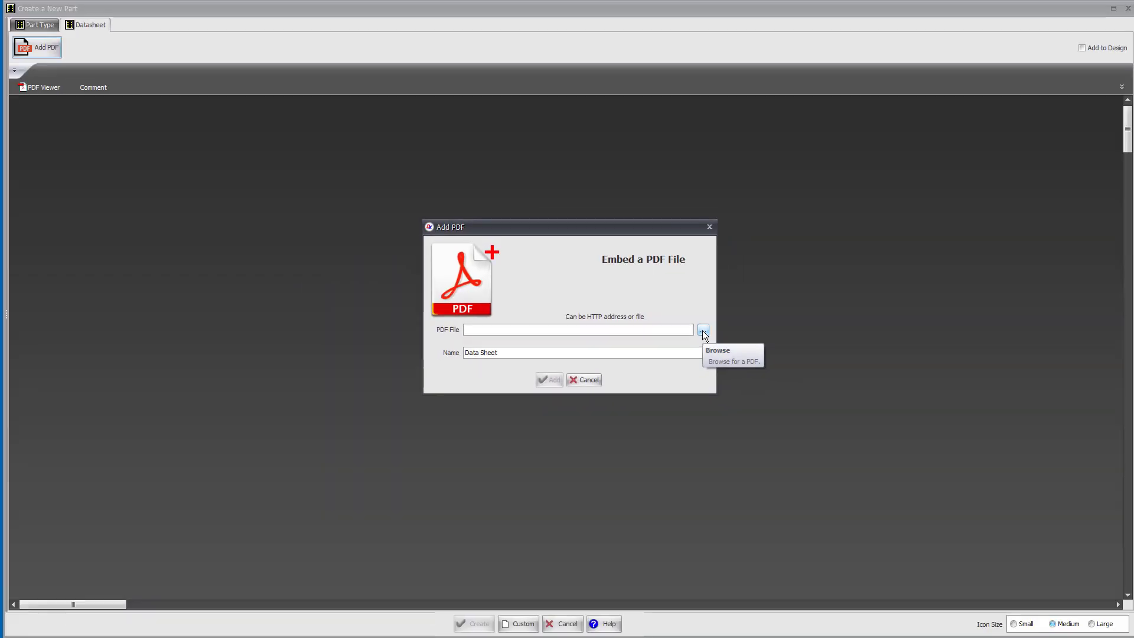
pyautogui.click(703, 331)
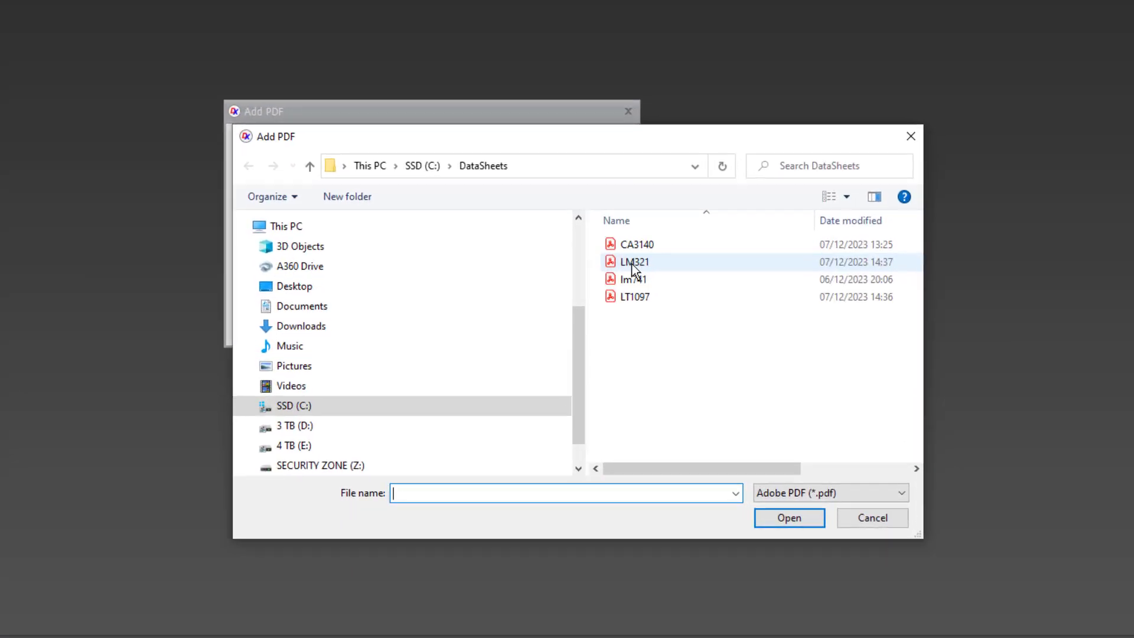
pyautogui.click(632, 263)
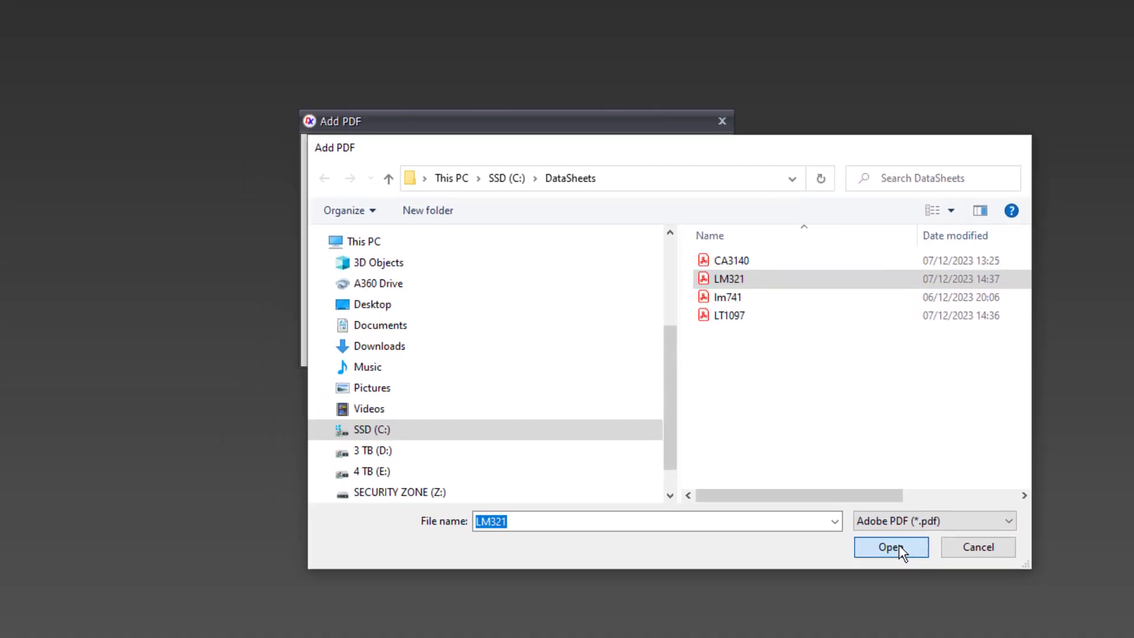
pyautogui.click(789, 517)
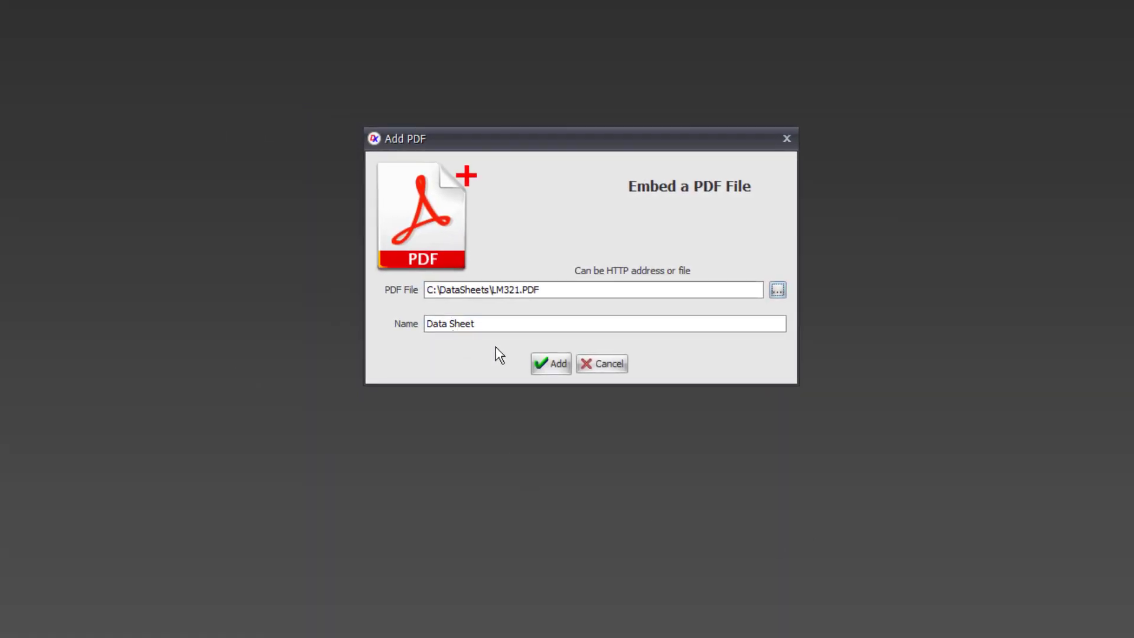
pyautogui.click(550, 363)
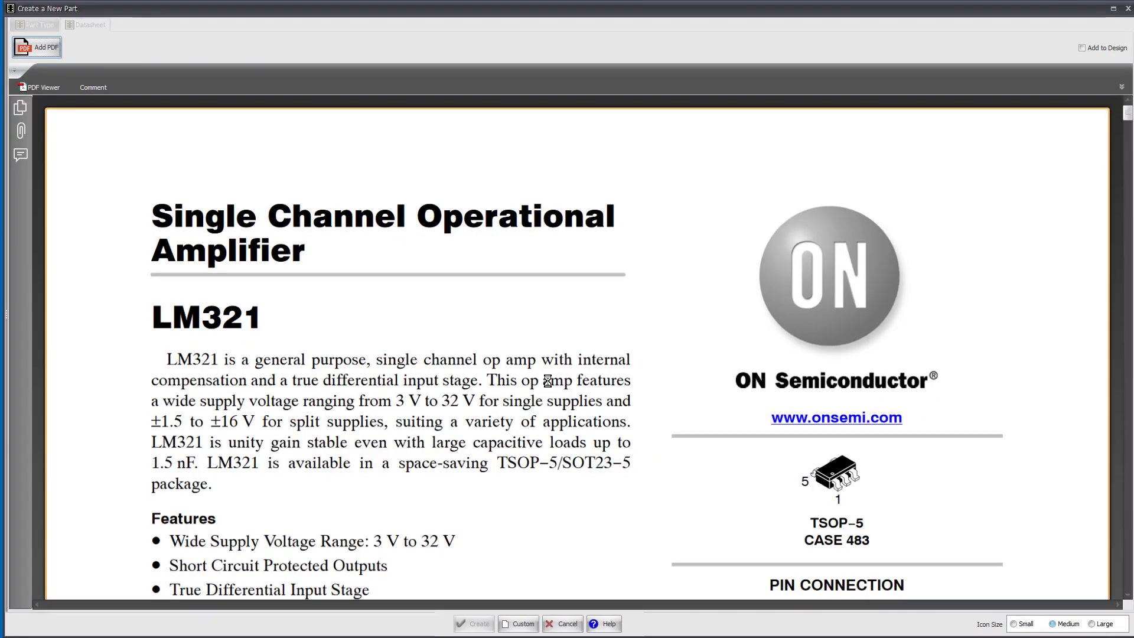
# Review the first page of the LM321 datasheet and include the datasheet in the design
pyautogui.scroll(-3, 453, 389)
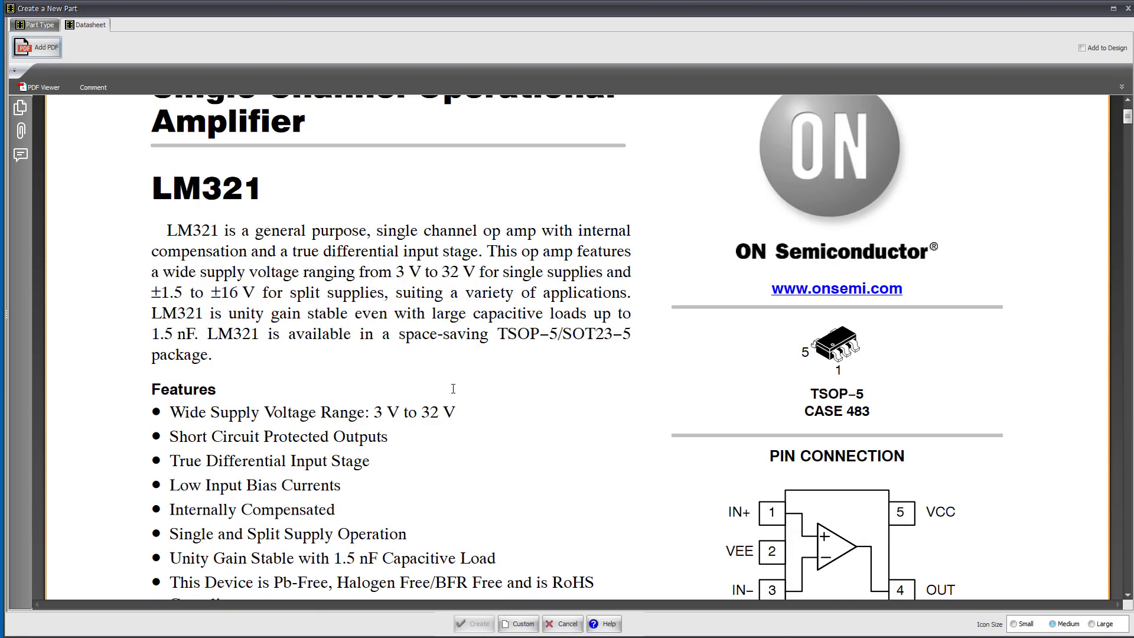
pyautogui.scroll(-2, 453, 388)
pyautogui.scroll(1, 453, 390)
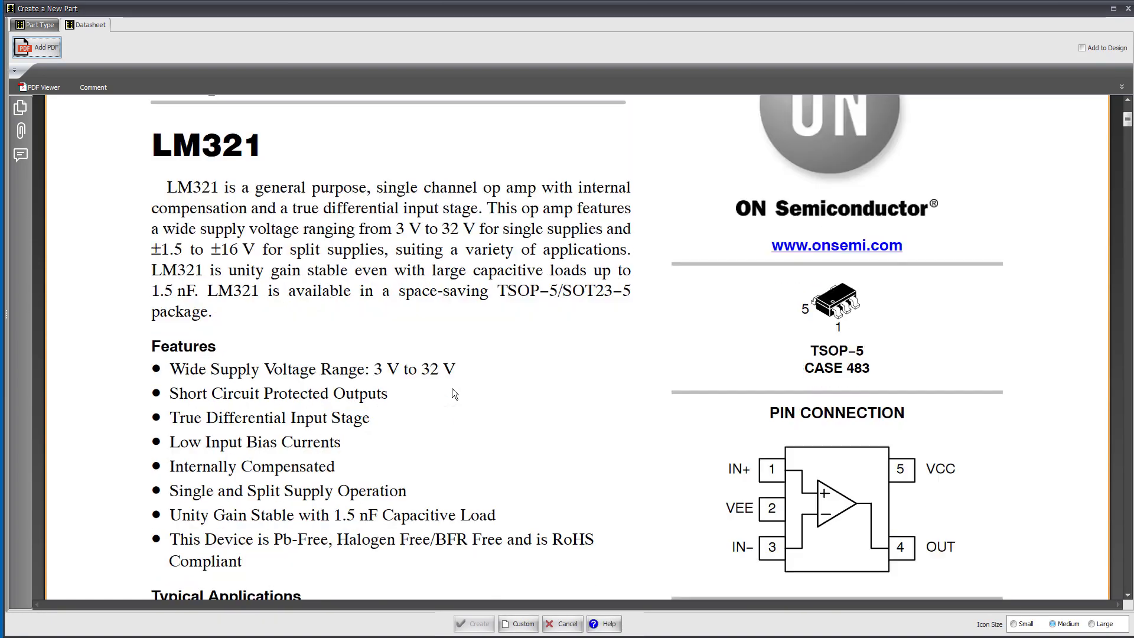
pyautogui.scroll(-5, 453, 390)
pyautogui.scroll(4, 452, 390)
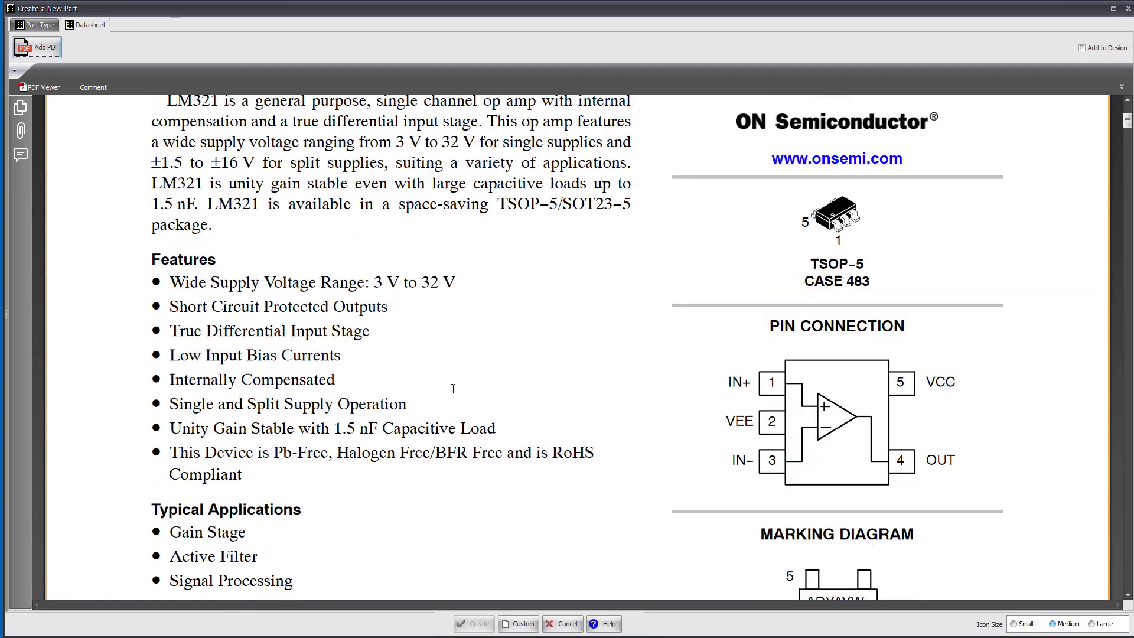
pyautogui.scroll(-2, 452, 390)
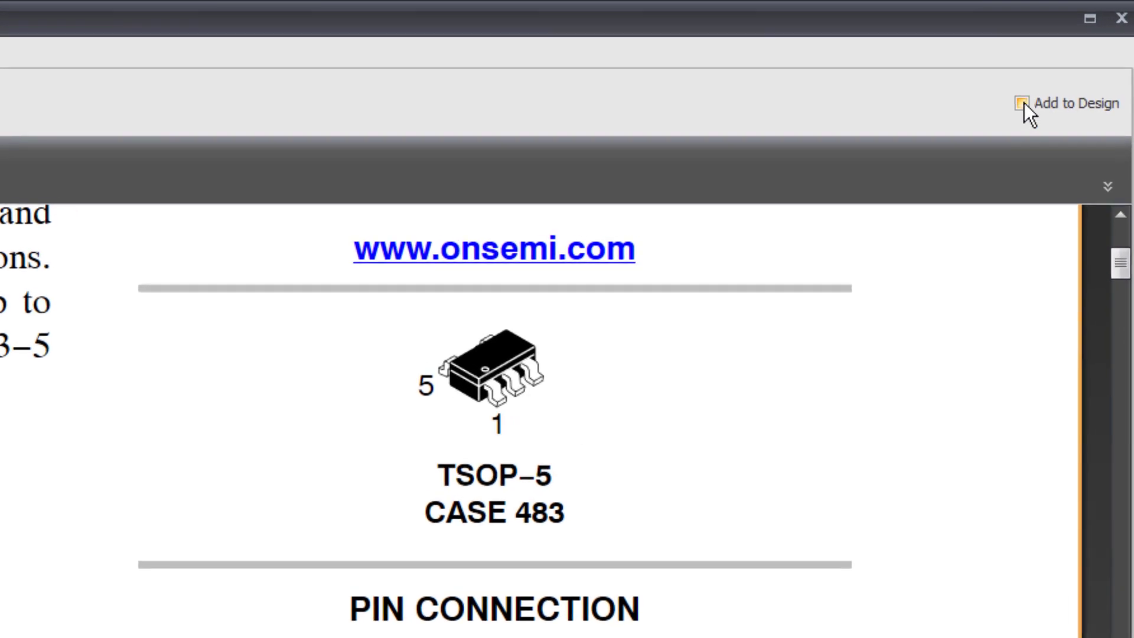
pyautogui.click(1082, 48)
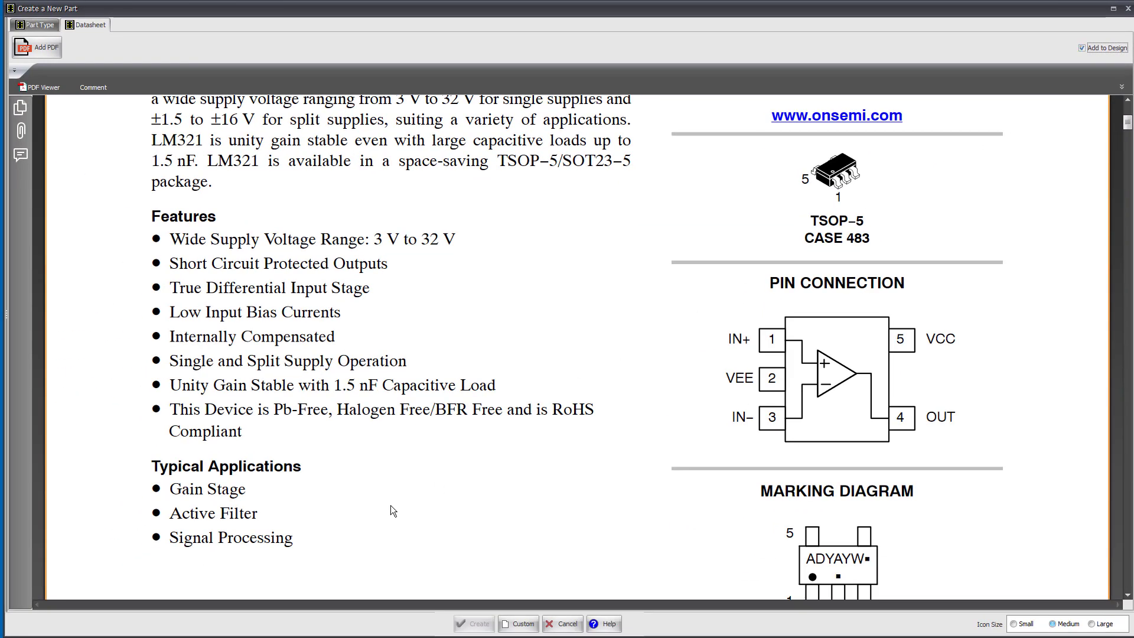
pyautogui.scroll(1, 344, 378)
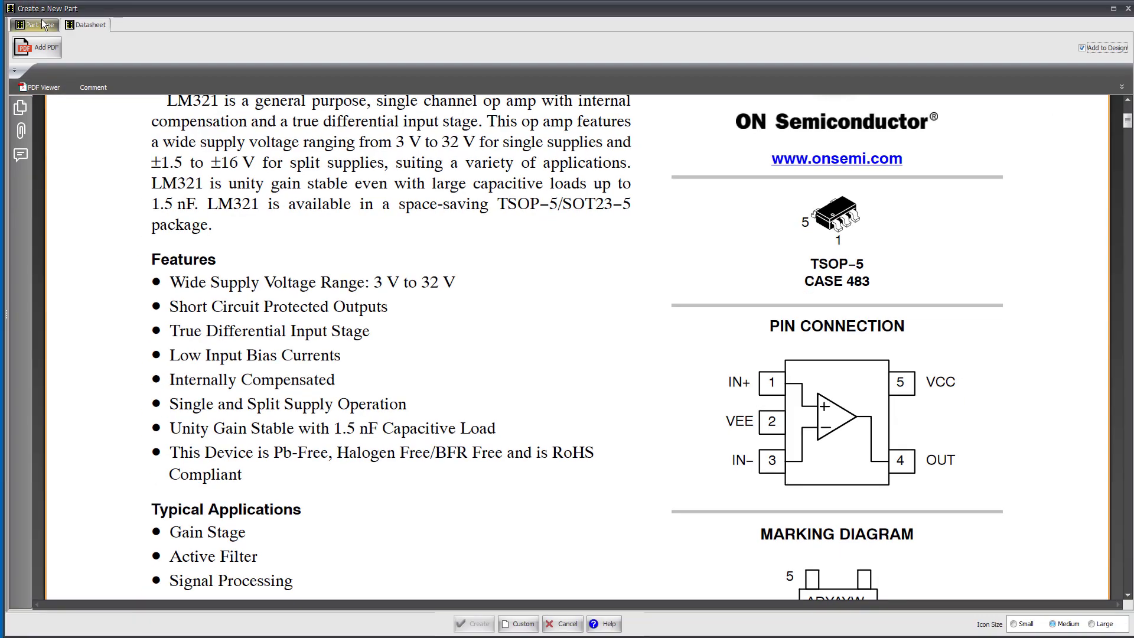
# Choose the SOT-23 5 package from the transistor part types
pyautogui.click(43, 24)
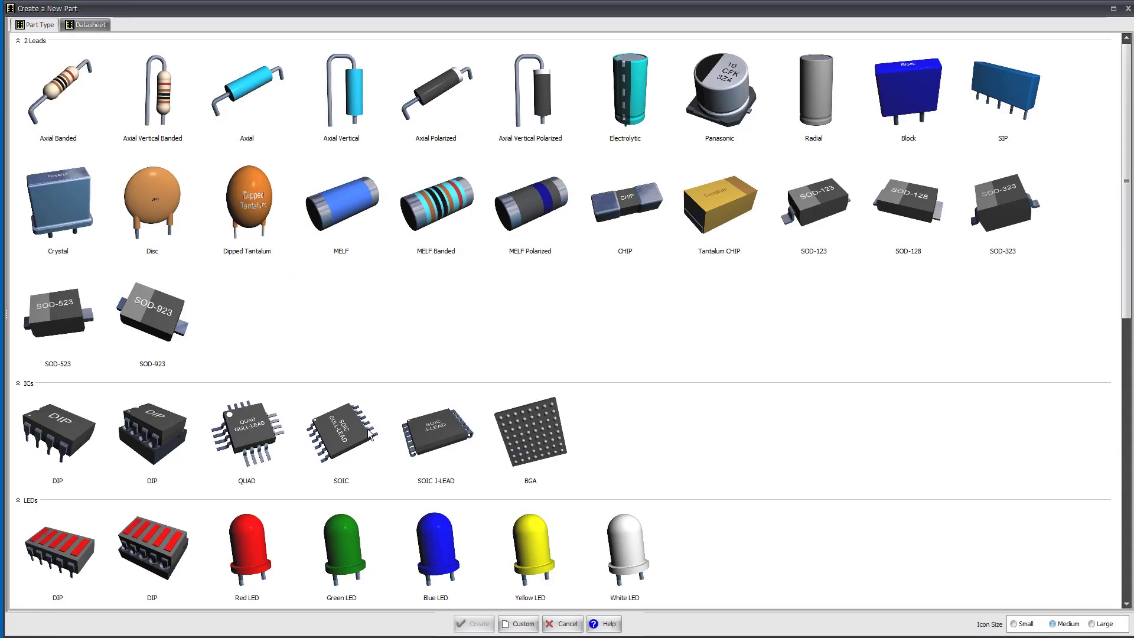
pyautogui.scroll(-6, 368, 429)
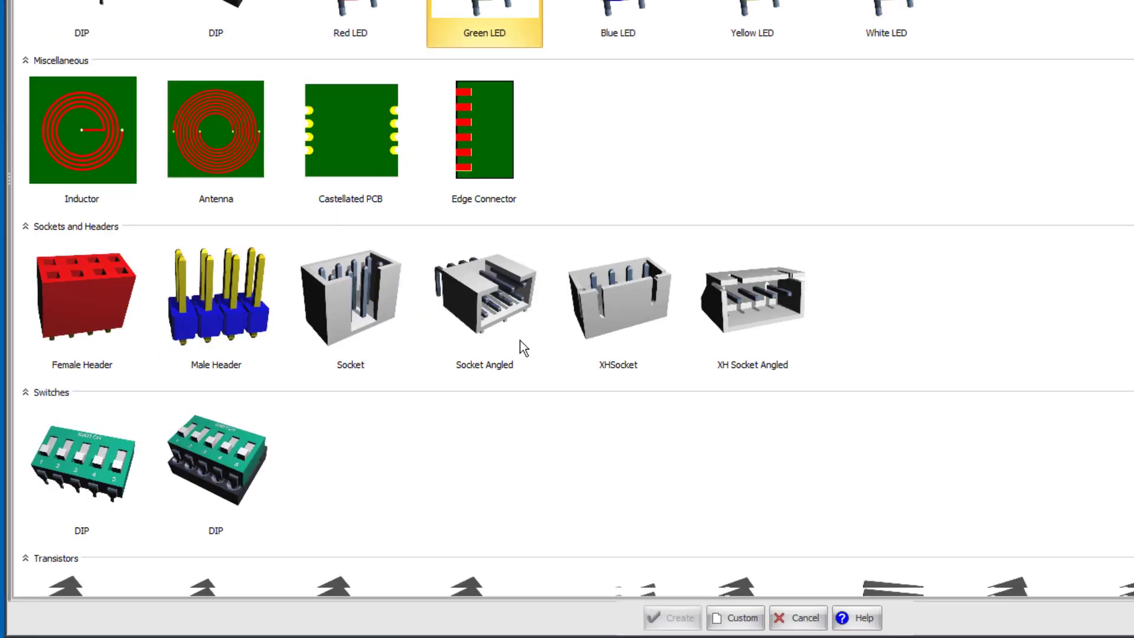
pyautogui.scroll(-5, 520, 342)
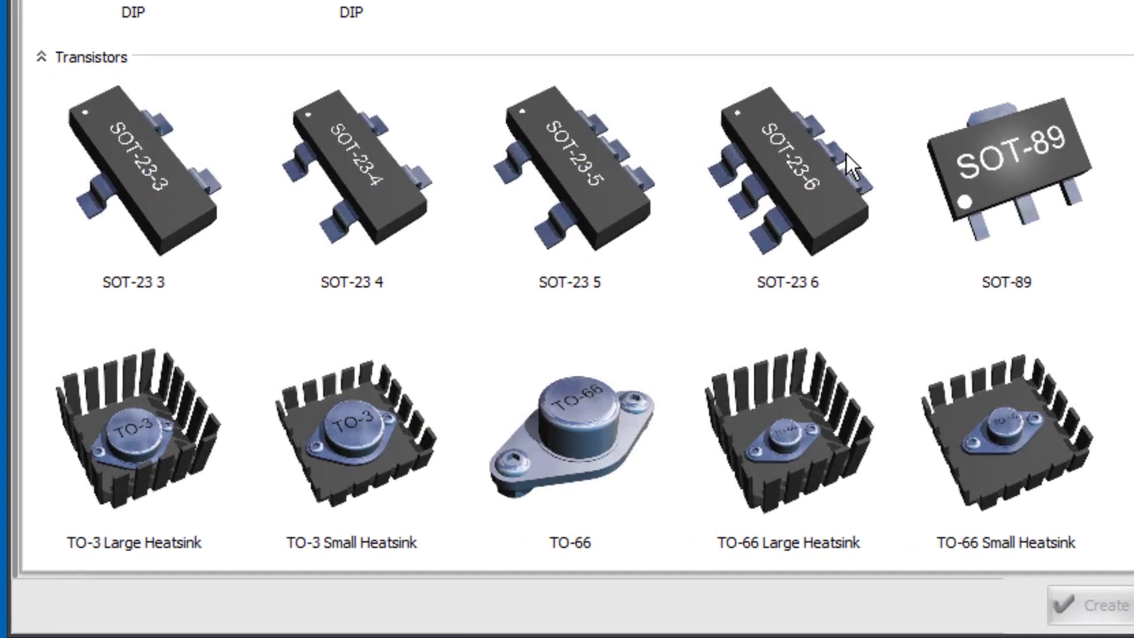
pyautogui.click(362, 362)
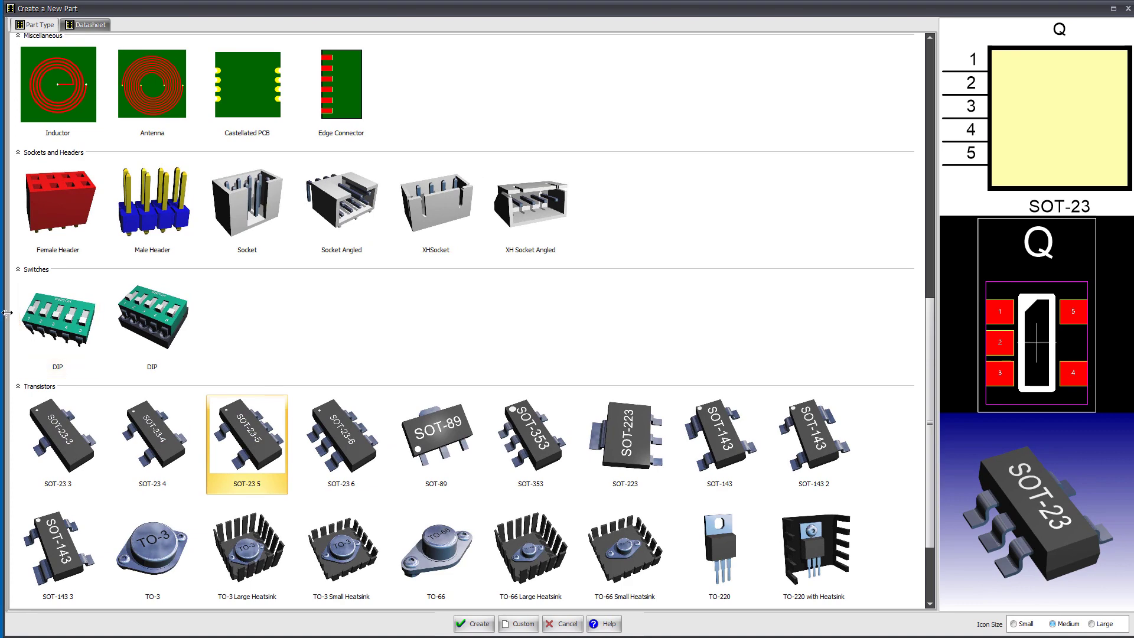
# Reveal the SOT-23 part's settings and display its symbol terminal table beside the LM321 datasheet
pyautogui.moveTo(74, 309); pyautogui.dragTo(240, 299)
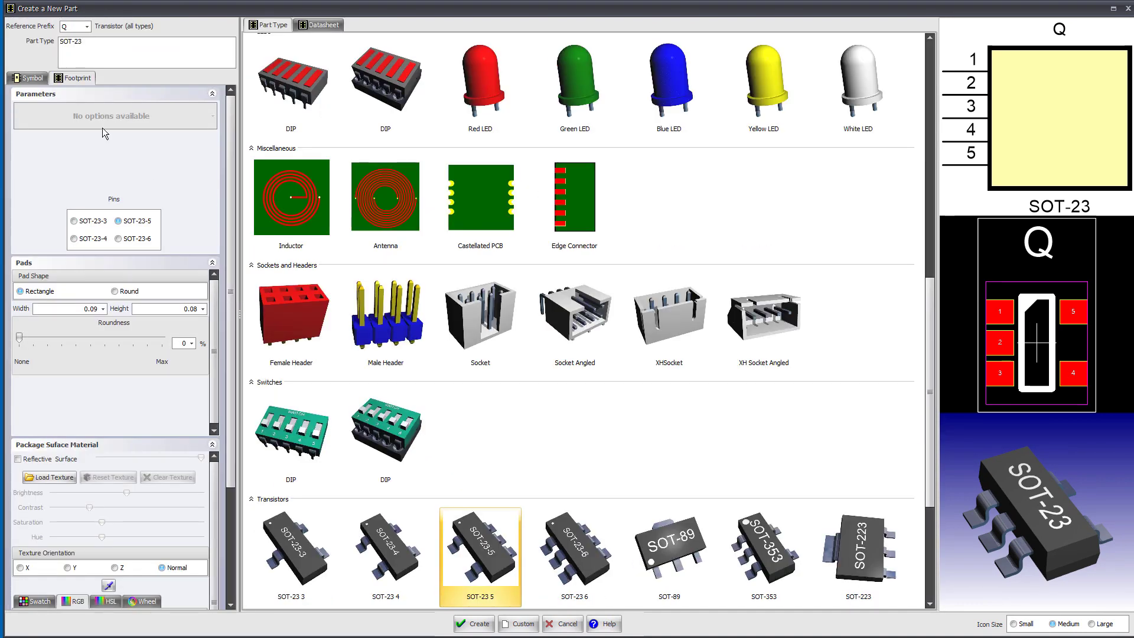
pyautogui.click(29, 78)
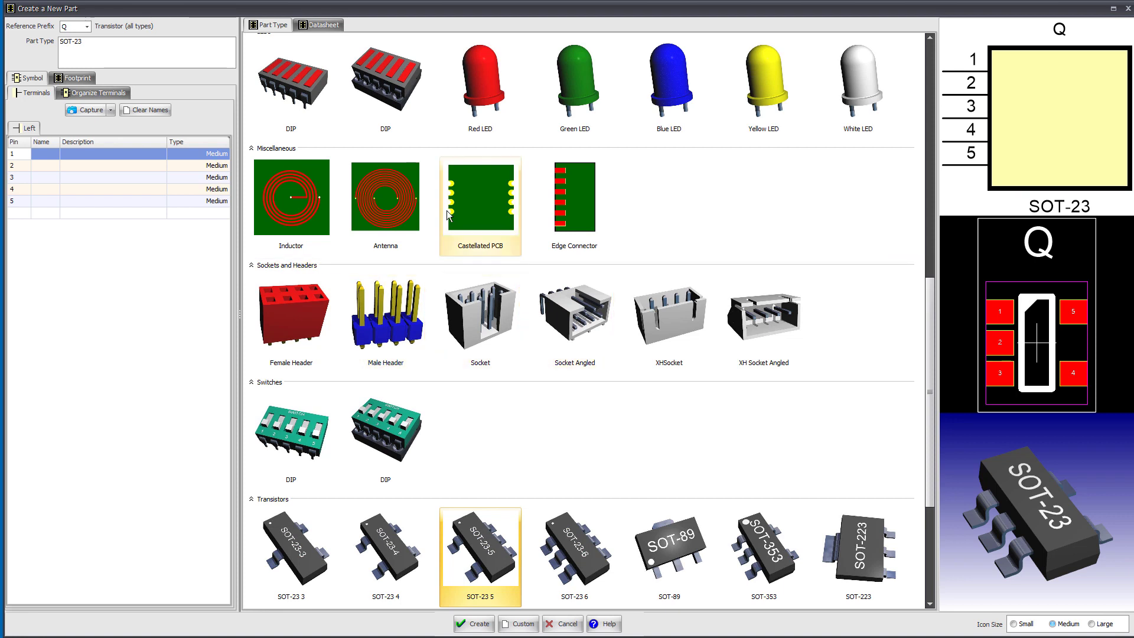
pyautogui.click(320, 26)
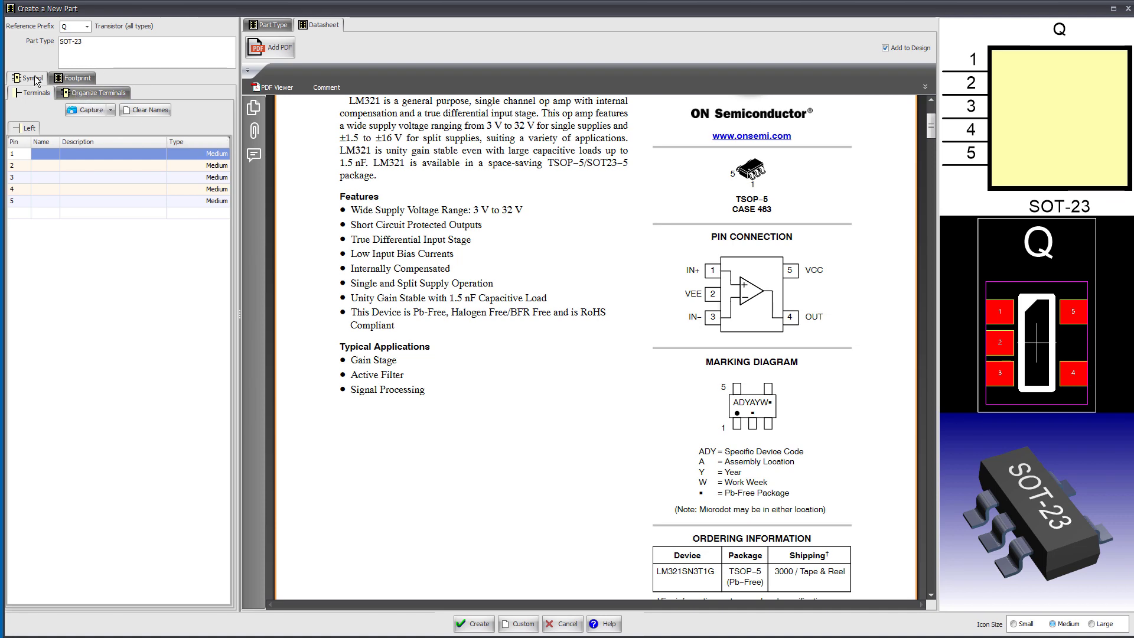
pyautogui.click(65, 81)
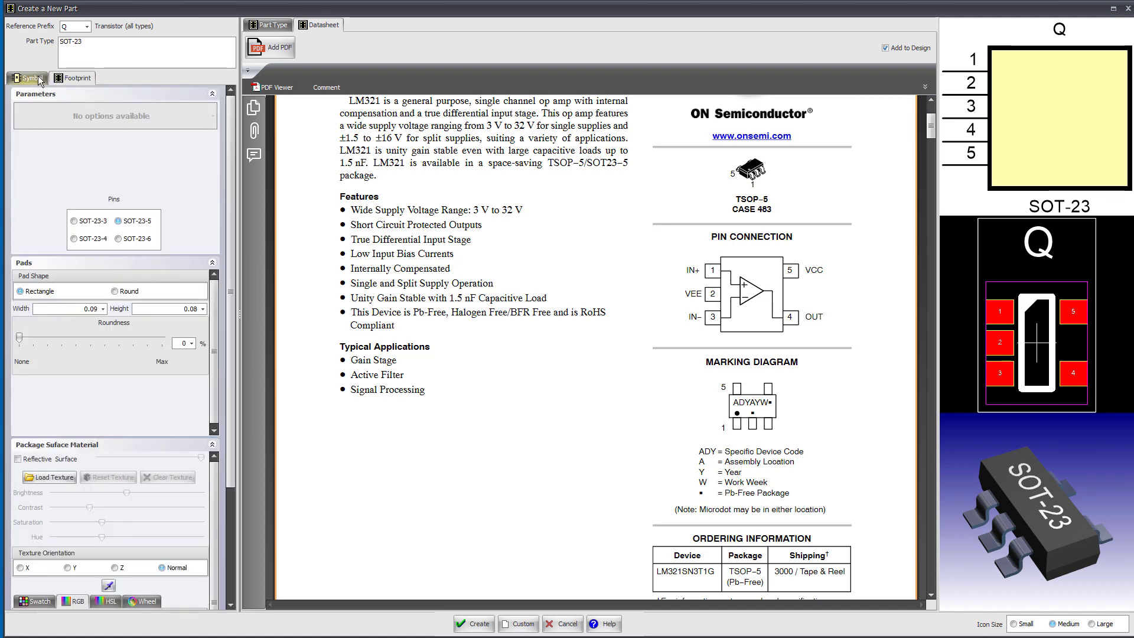
pyautogui.click(39, 80)
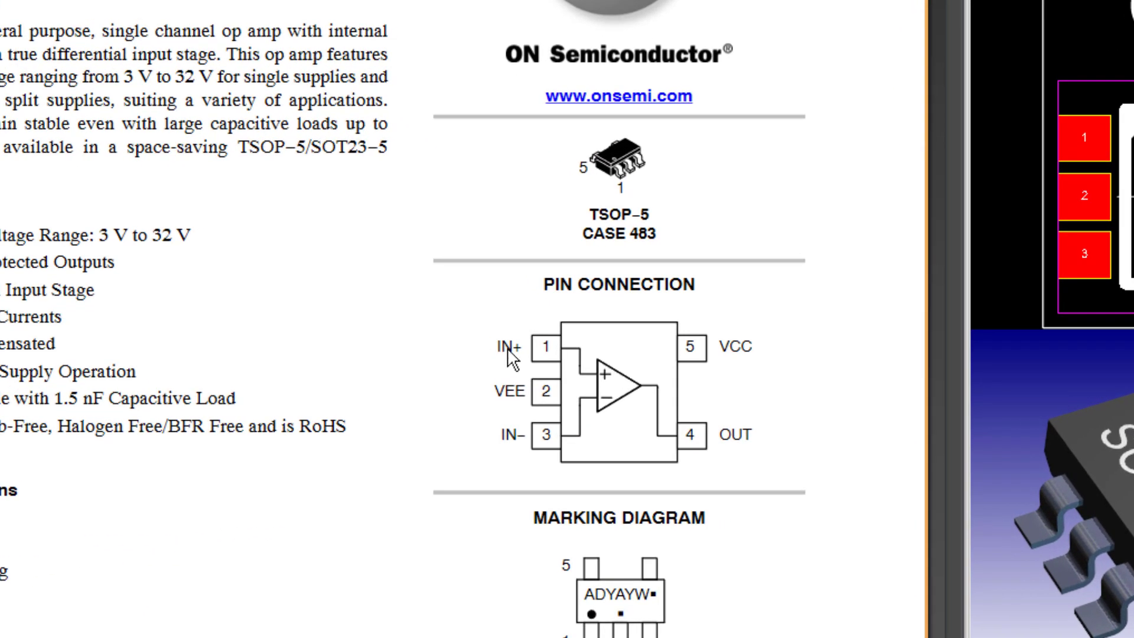
# Capture the pin names VEE and IN− from the datasheet's pin connection diagram for the symbol's terminals
pyautogui.doubleClick(506, 390)
pyautogui.doubleClick(509, 433)
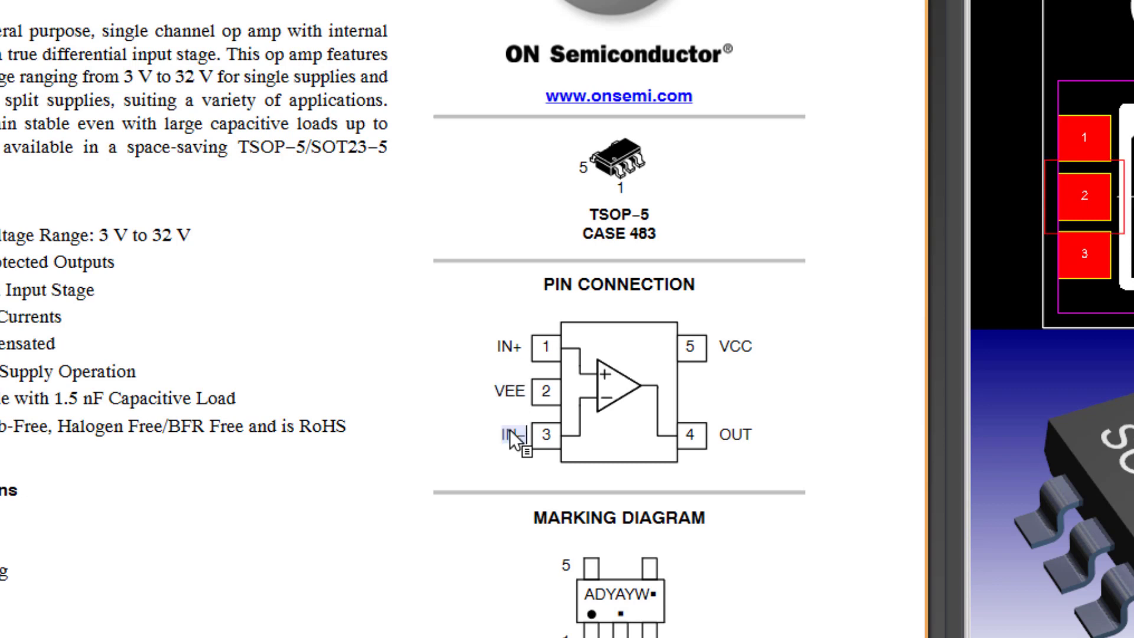